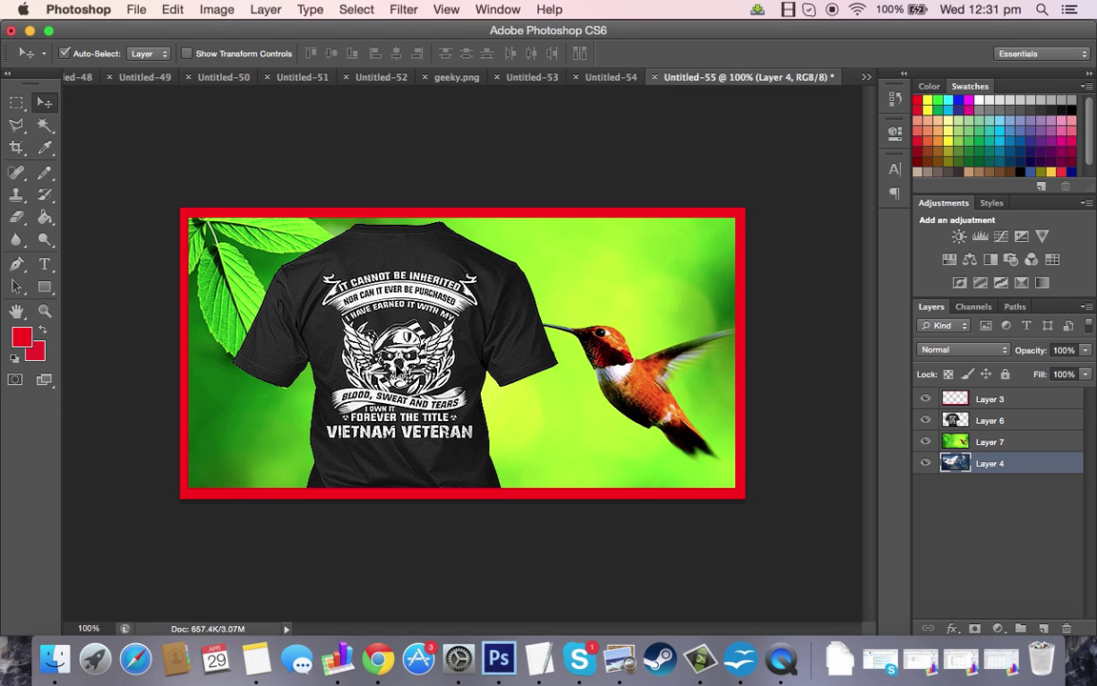
Apply Filter > Blur > Blur More to Layer 7, the green leaf-and-hummingbird photo
{"action": "key", "text": "super+equal"}
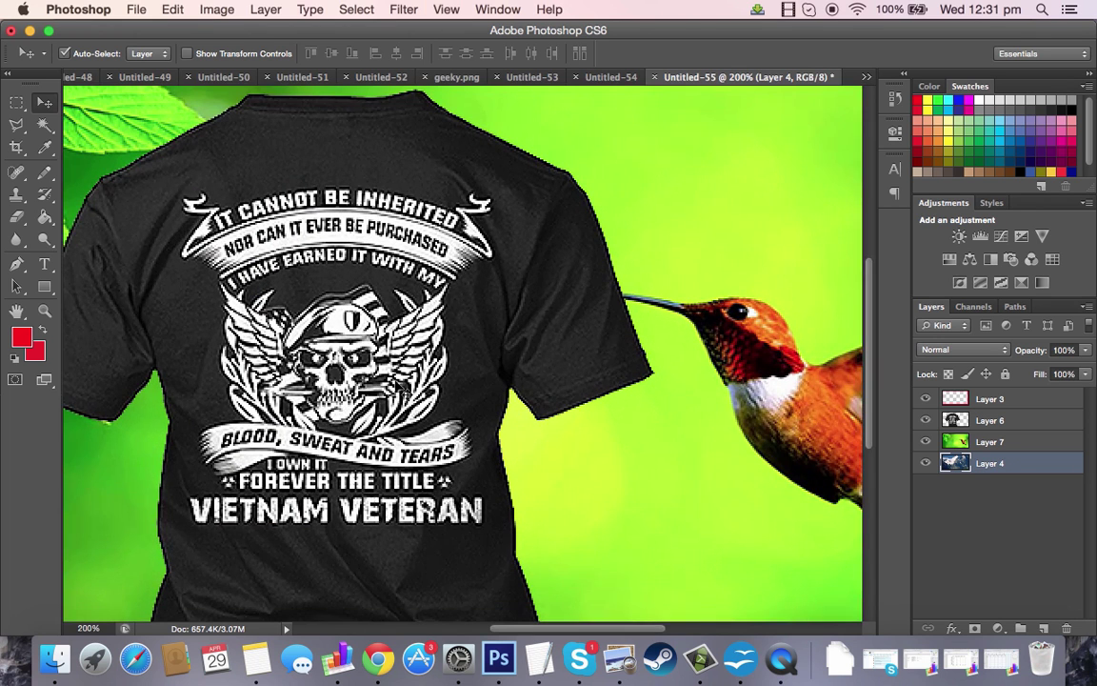
{"action": "key", "text": "super+minus"}
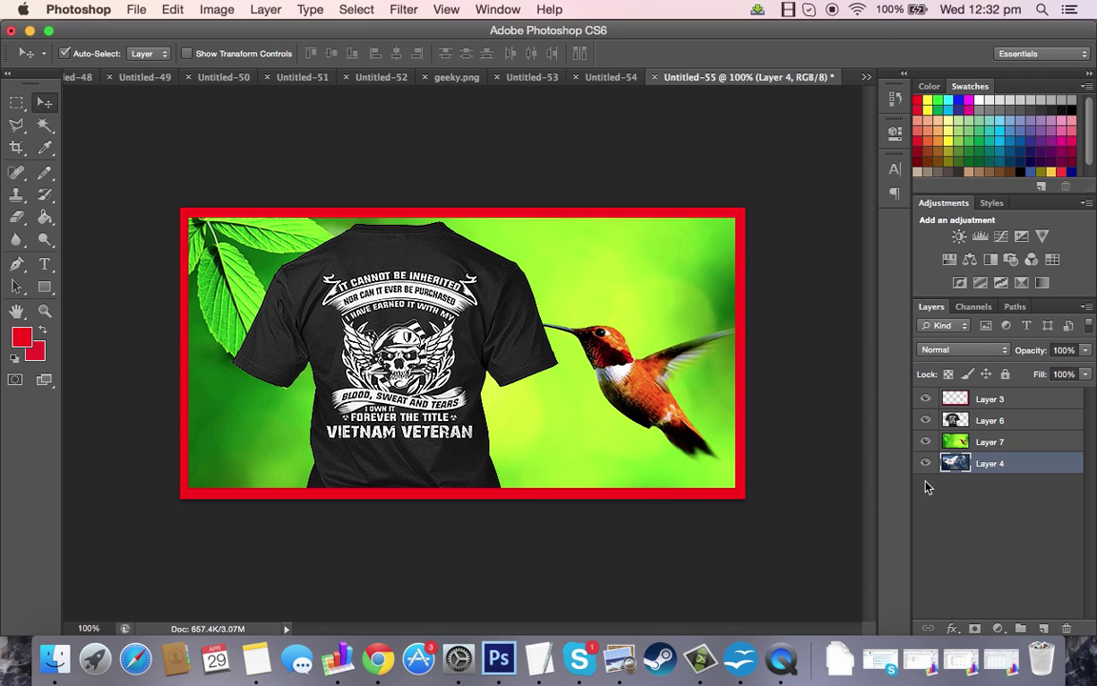
{"action": "left_click", "coordinate": [960, 444]}
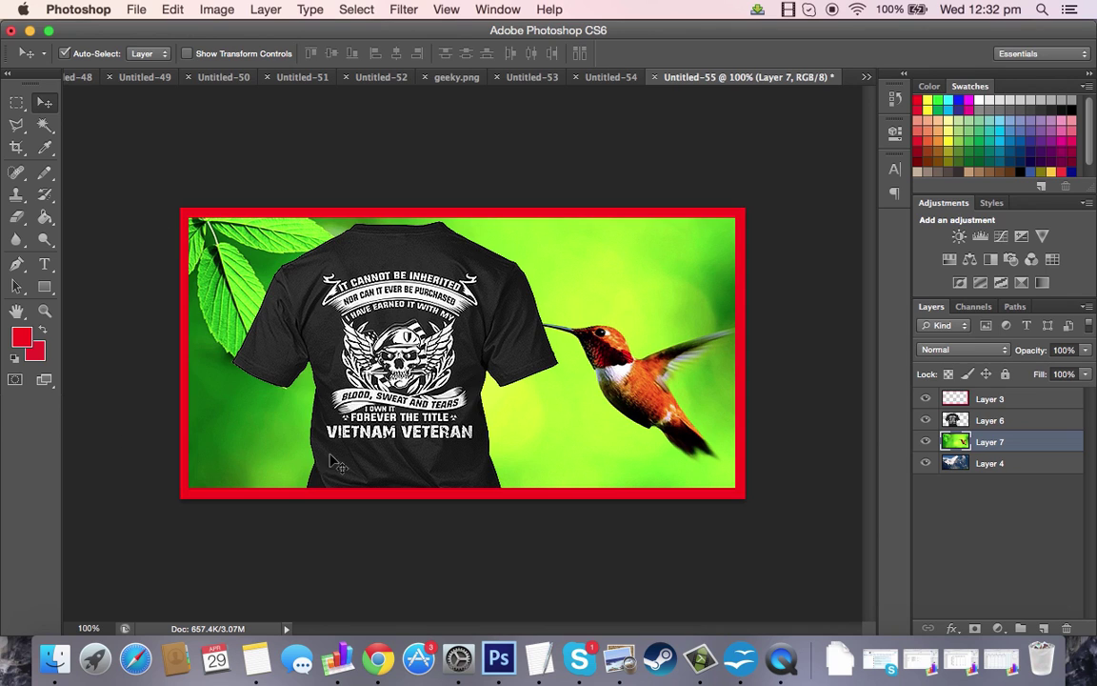
{"action": "left_click", "coordinate": [401, 11]}
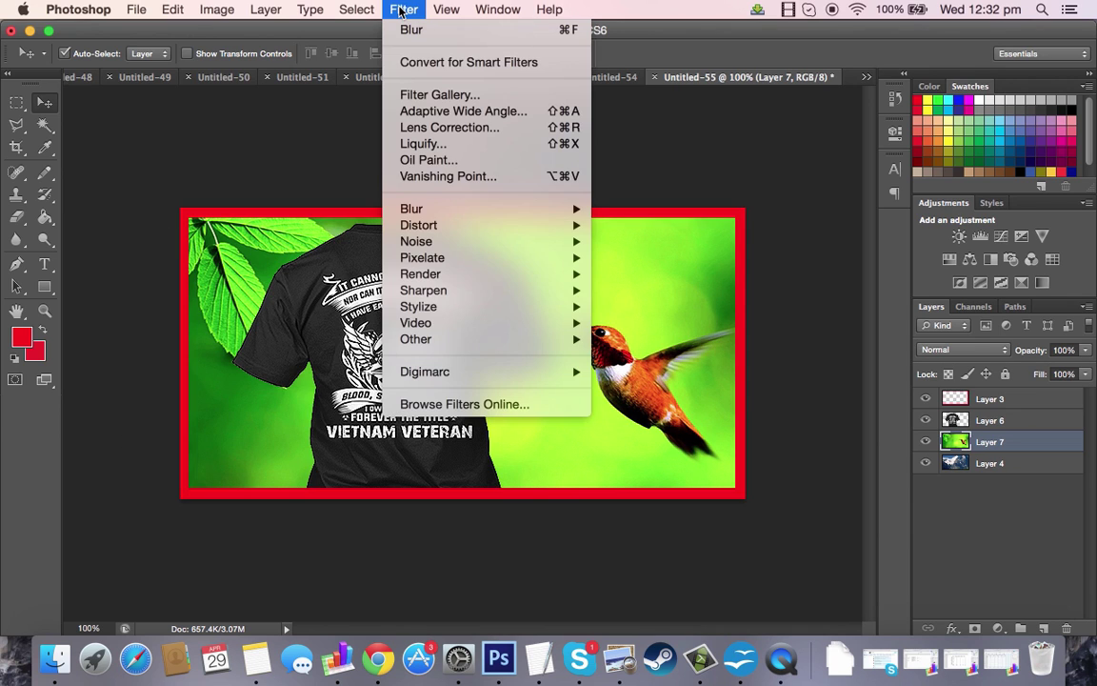
{"action": "mouse_move", "coordinate": [416, 211]}
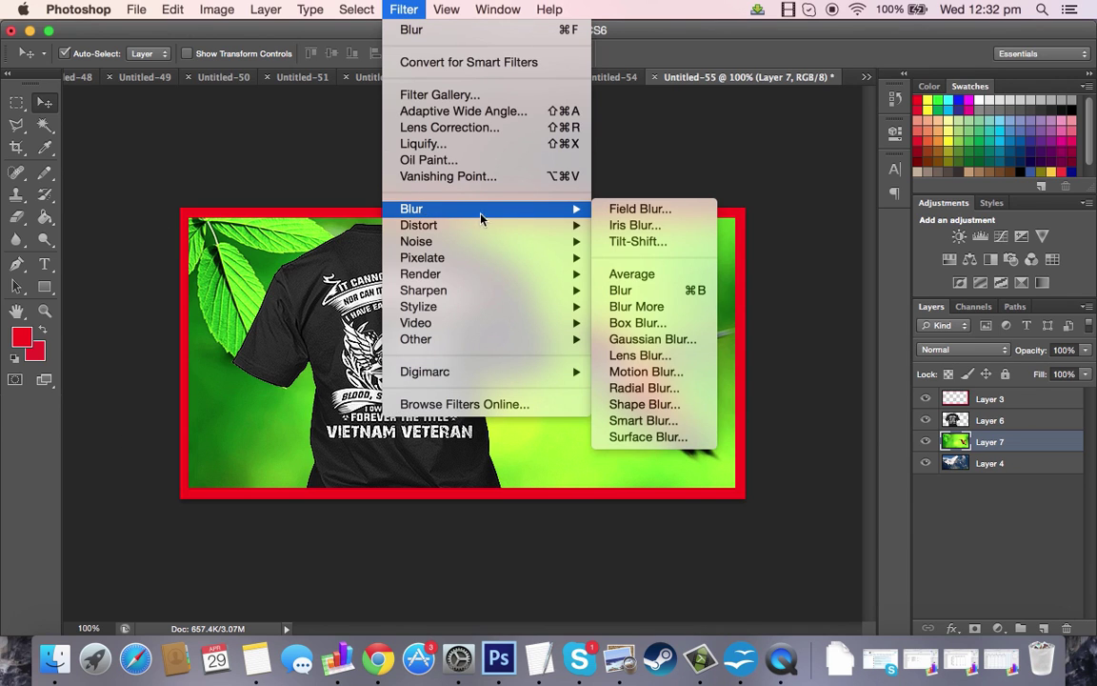
{"action": "left_click", "coordinate": [654, 310]}
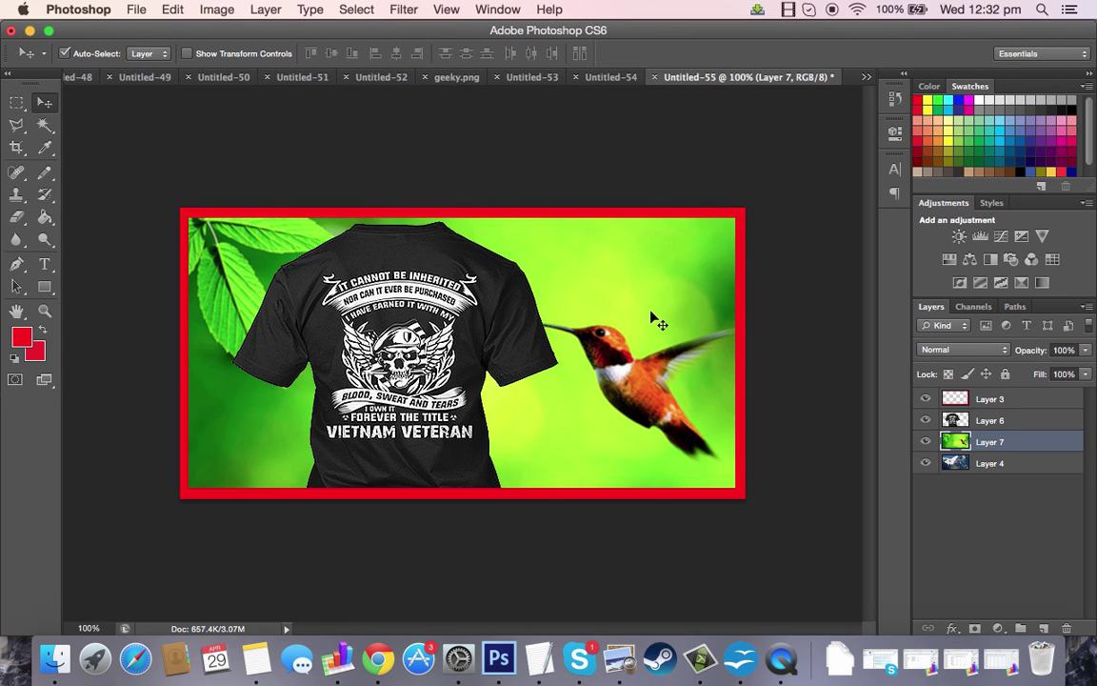
Reapply Blur More to Layer 7 several more times, including with Cmd+F, to soften it further
{"action": "left_click", "coordinate": [358, 9]}
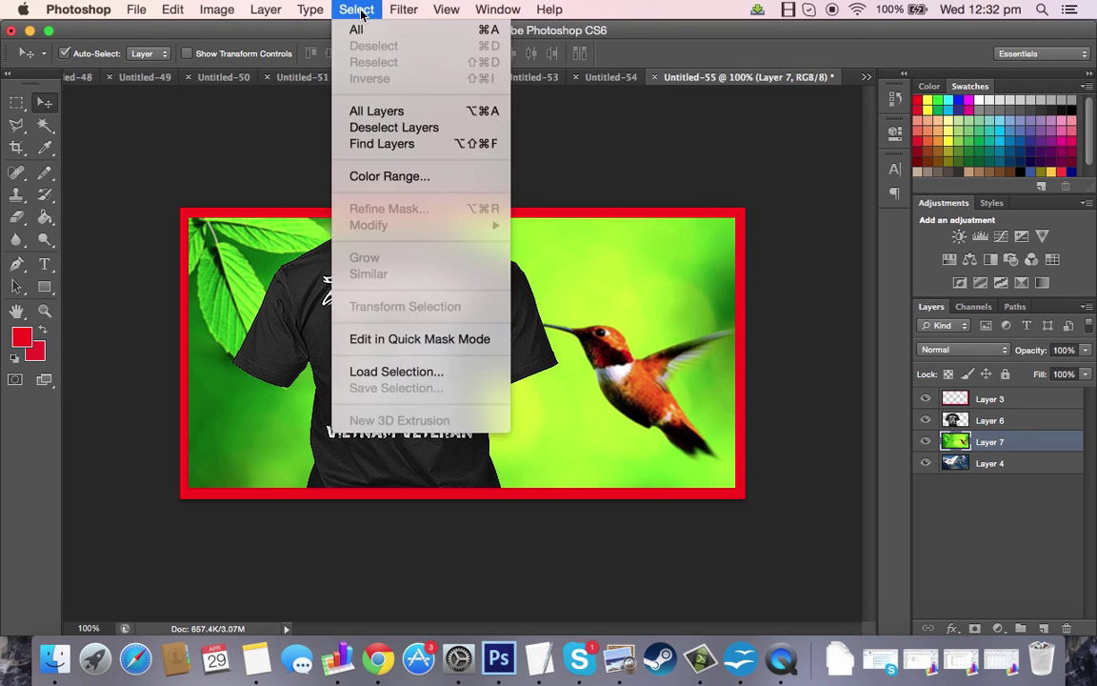
{"action": "mouse_move", "coordinate": [404, 10]}
{"action": "mouse_move", "coordinate": [433, 208]}
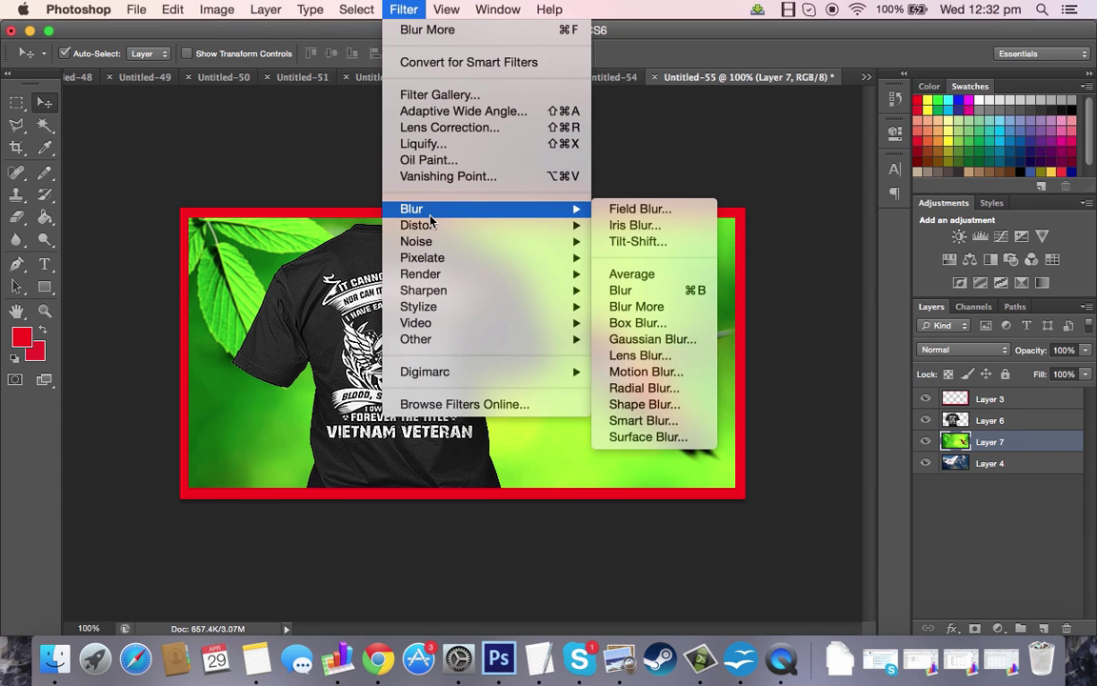
{"action": "left_click", "coordinate": [636, 306]}
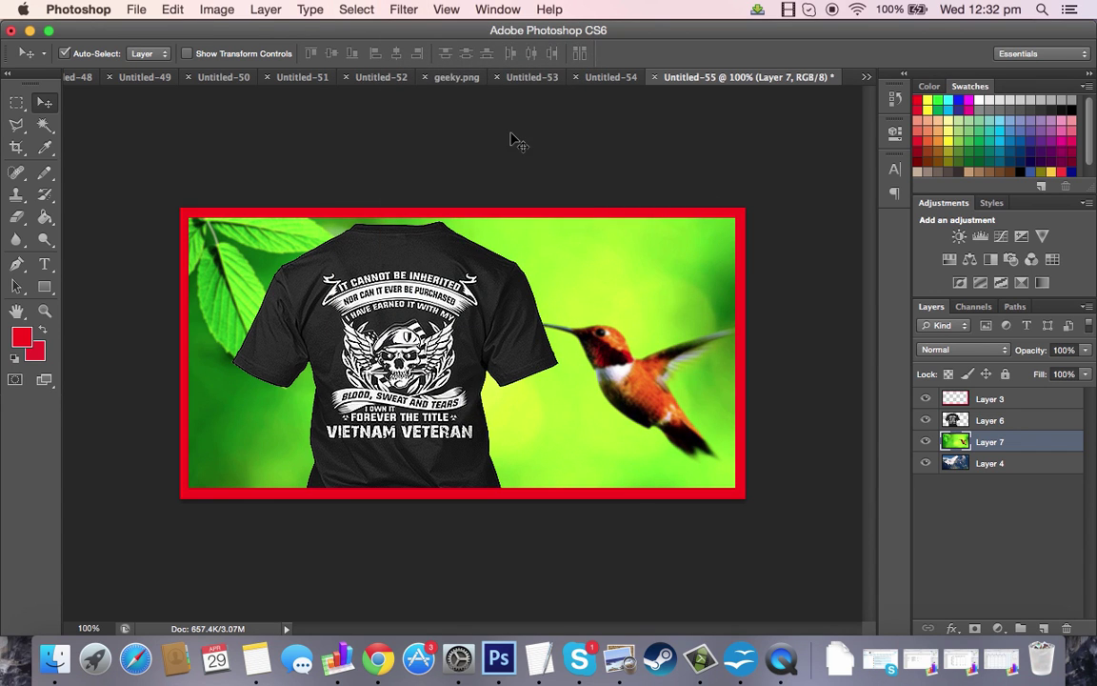
{"action": "left_click", "coordinate": [358, 10]}
{"action": "mouse_move", "coordinate": [404, 10]}
{"action": "mouse_move", "coordinate": [410, 209]}
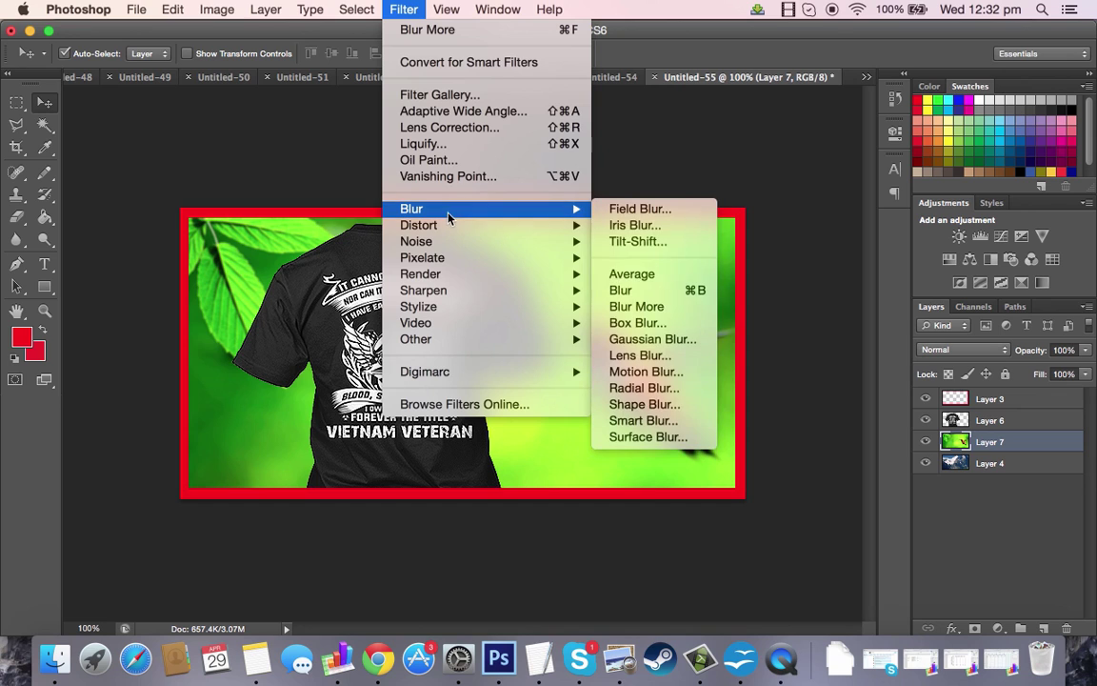
{"action": "left_click", "coordinate": [636, 306]}
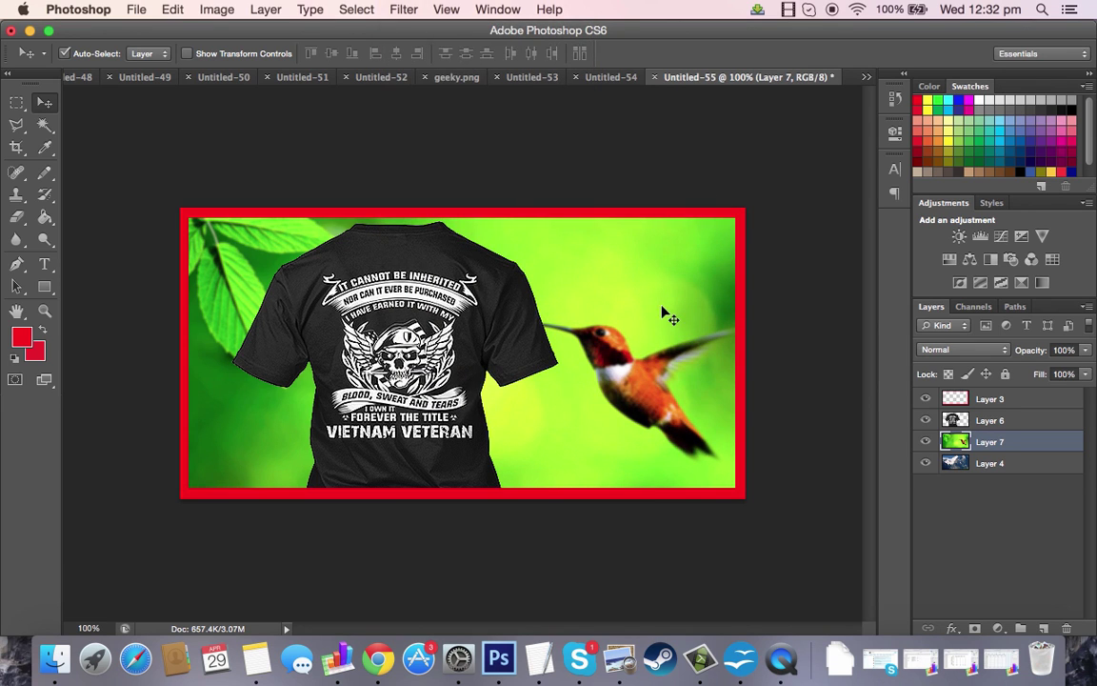
{"action": "key", "text": "super+f"}
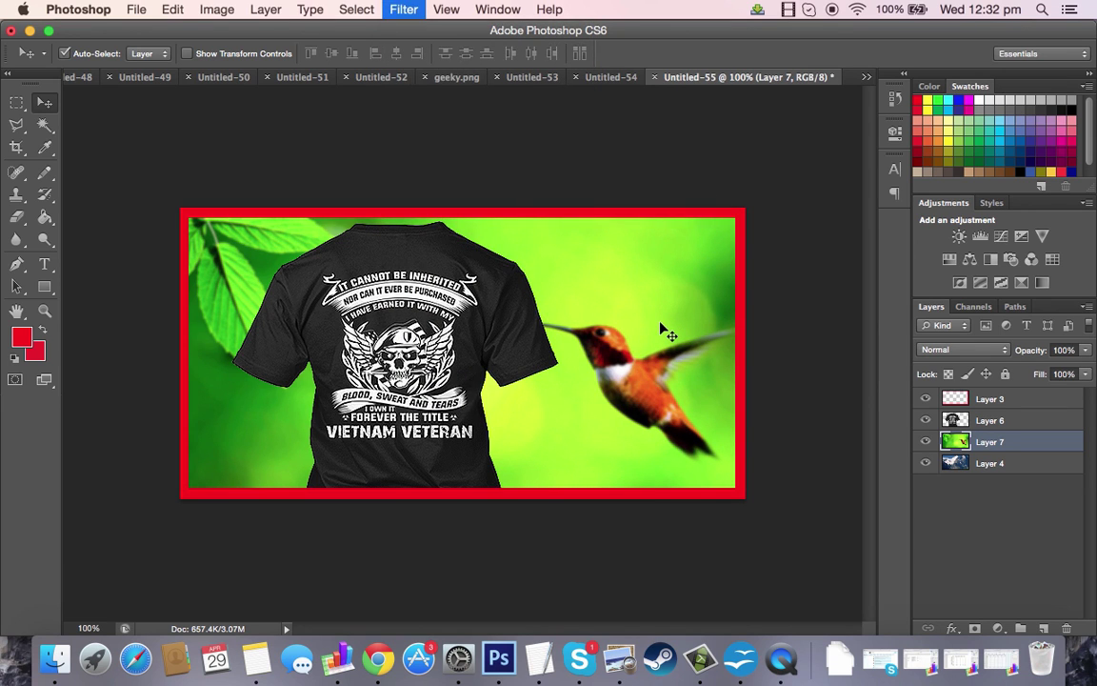
{"action": "key", "text": "super+f"}
{"action": "key", "text": "super+f"}
{"action": "key", "text": "super+f"}
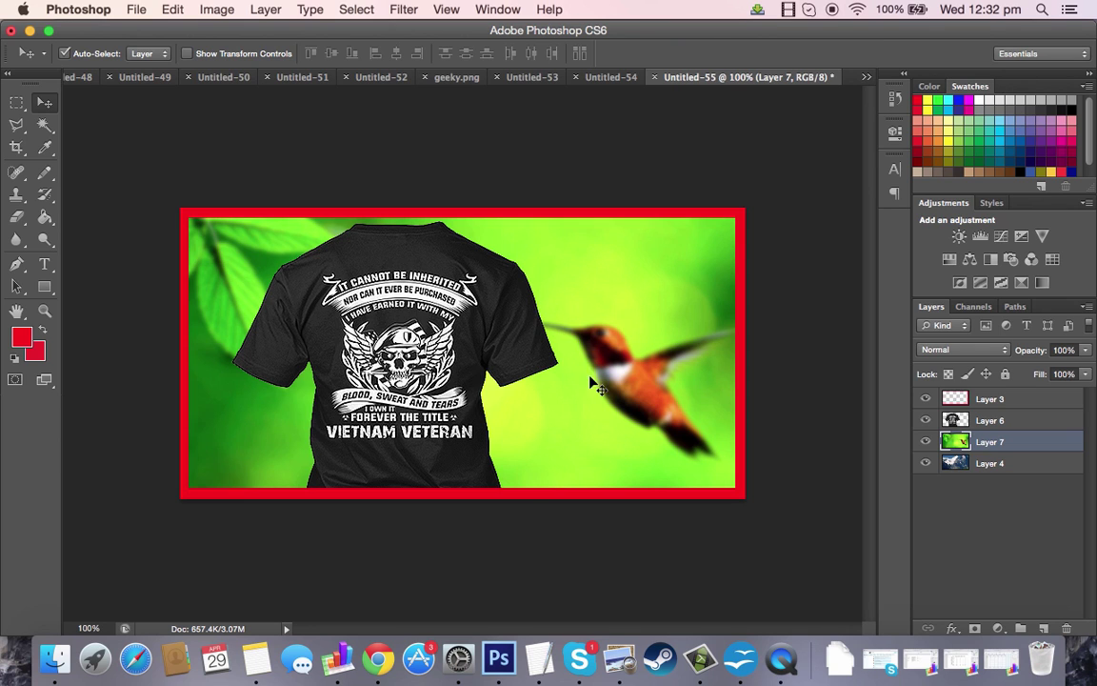
Drag the T-shirt layer (Layer 6) right in two nudges toward the banner centre
{"action": "left_click_drag", "start_coordinate": [360, 322], "coordinate": [389, 327]}
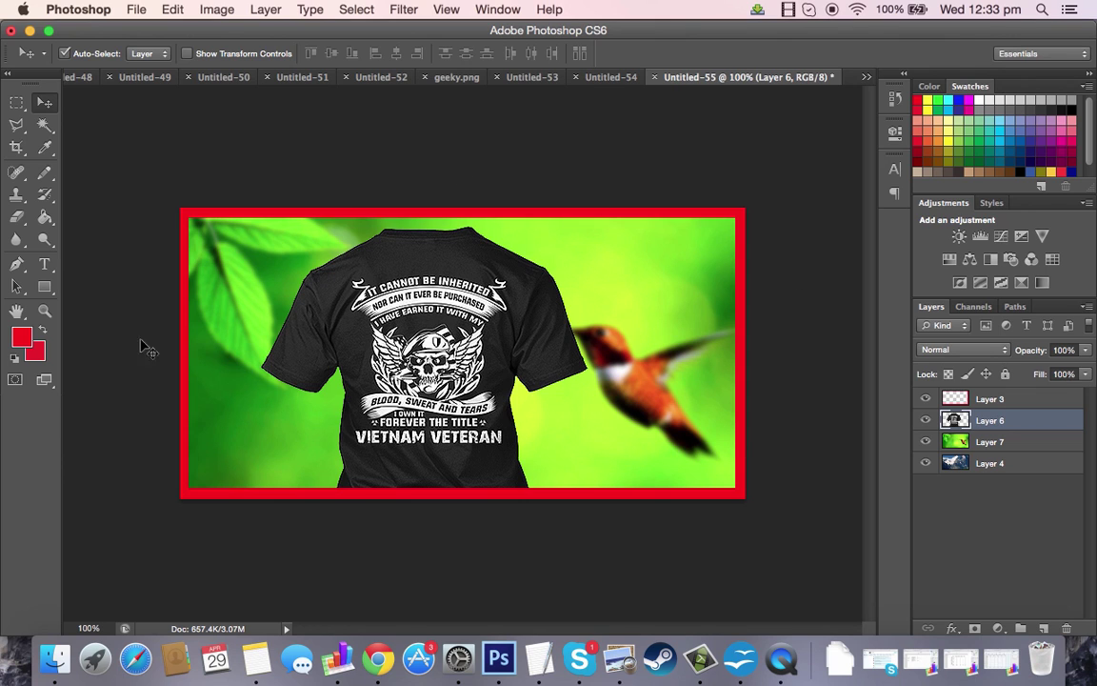
{"action": "left_click_drag", "start_coordinate": [449, 322], "coordinate": [482, 319]}
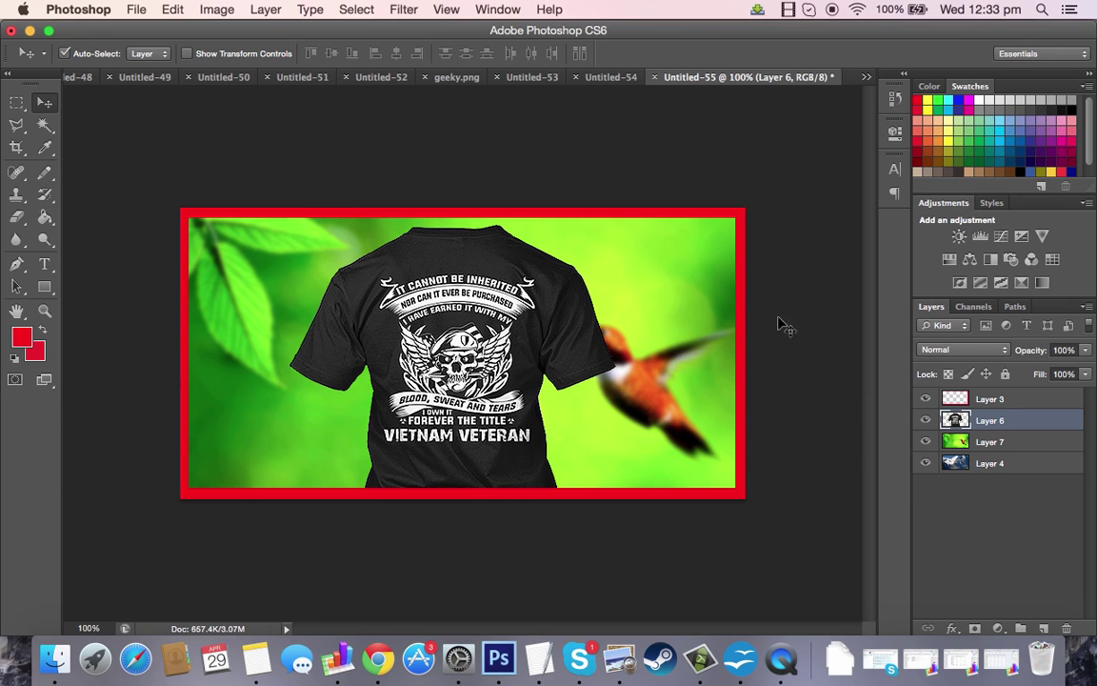
Hide Layer 7, the green hummingbird photo, to reveal the mountain photo behind
{"action": "left_click", "coordinate": [981, 443]}
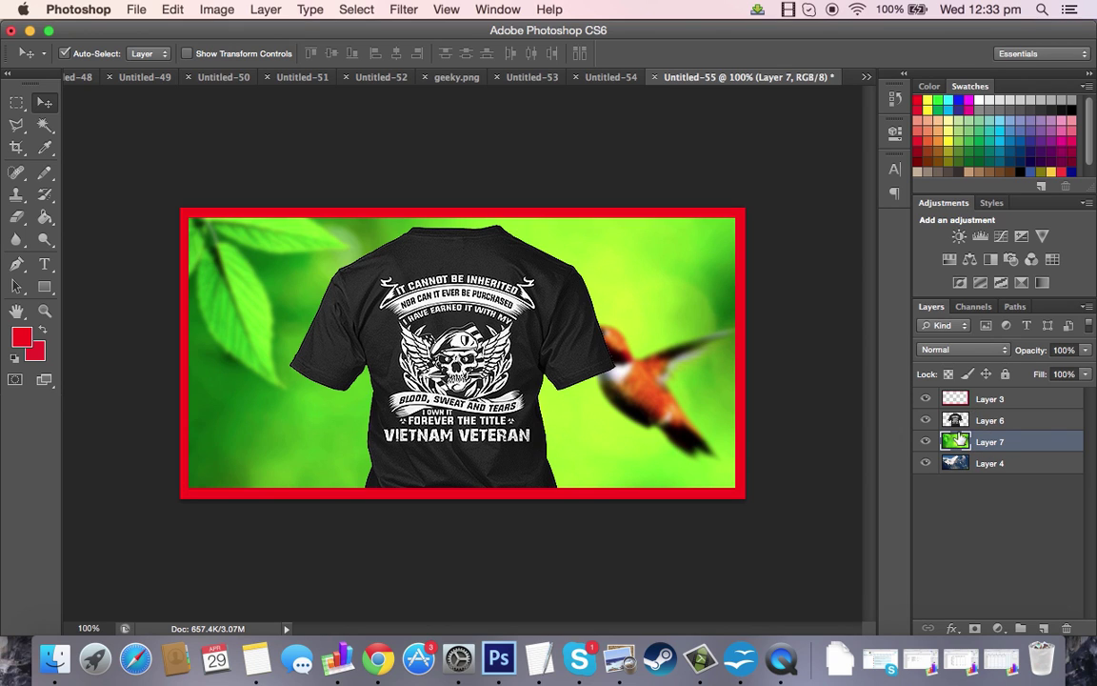
{"action": "left_click", "coordinate": [948, 420]}
{"action": "left_click", "coordinate": [943, 445]}
{"action": "left_click", "coordinate": [926, 442]}
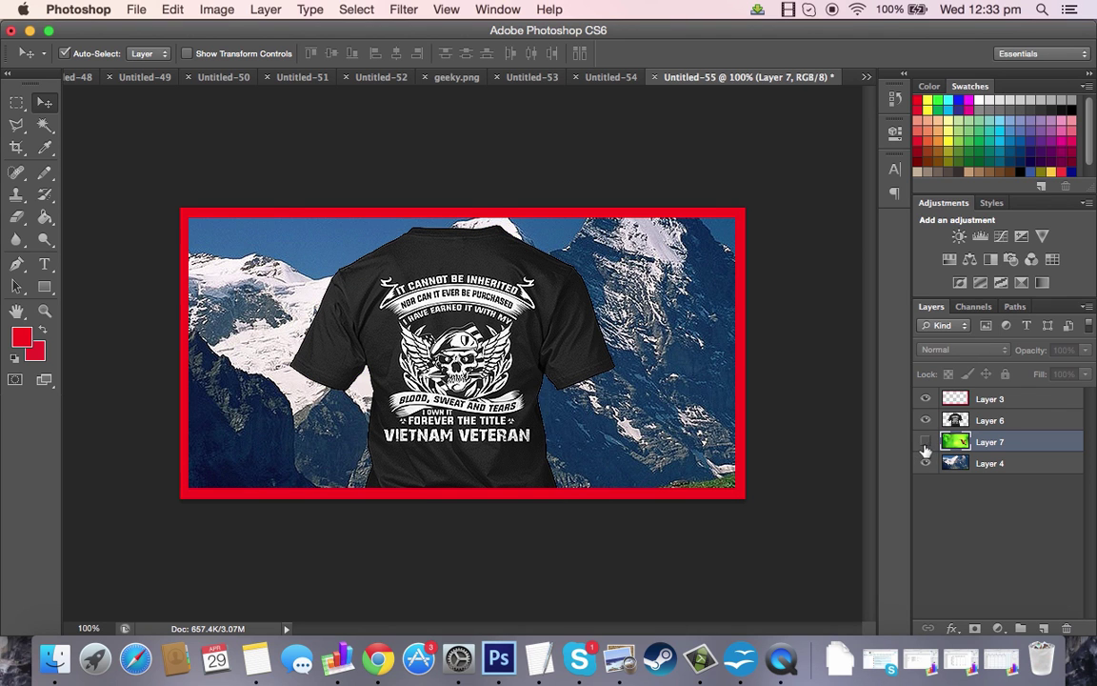
Reposition the T-shirt left of centre, and undo a blur accidentally applied to it
{"action": "left_click_drag", "start_coordinate": [425, 346], "coordinate": [283, 344]}
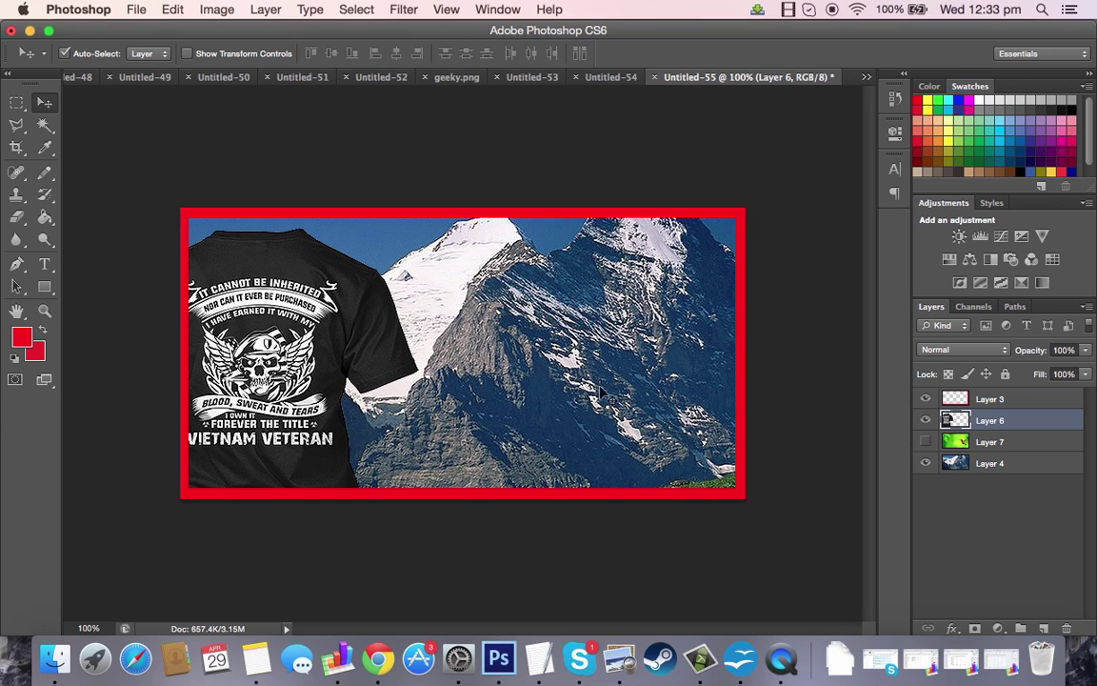
{"action": "left_click_drag", "start_coordinate": [294, 324], "coordinate": [413, 365]}
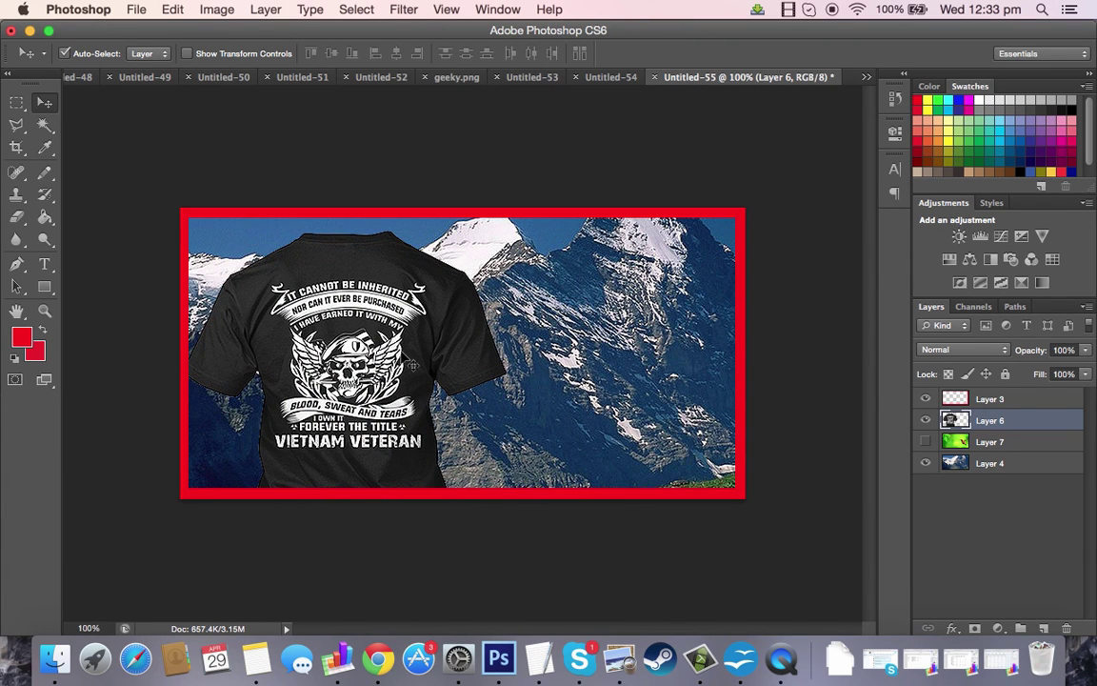
{"action": "key", "text": "super+f"}
{"action": "key", "text": "super+f"}
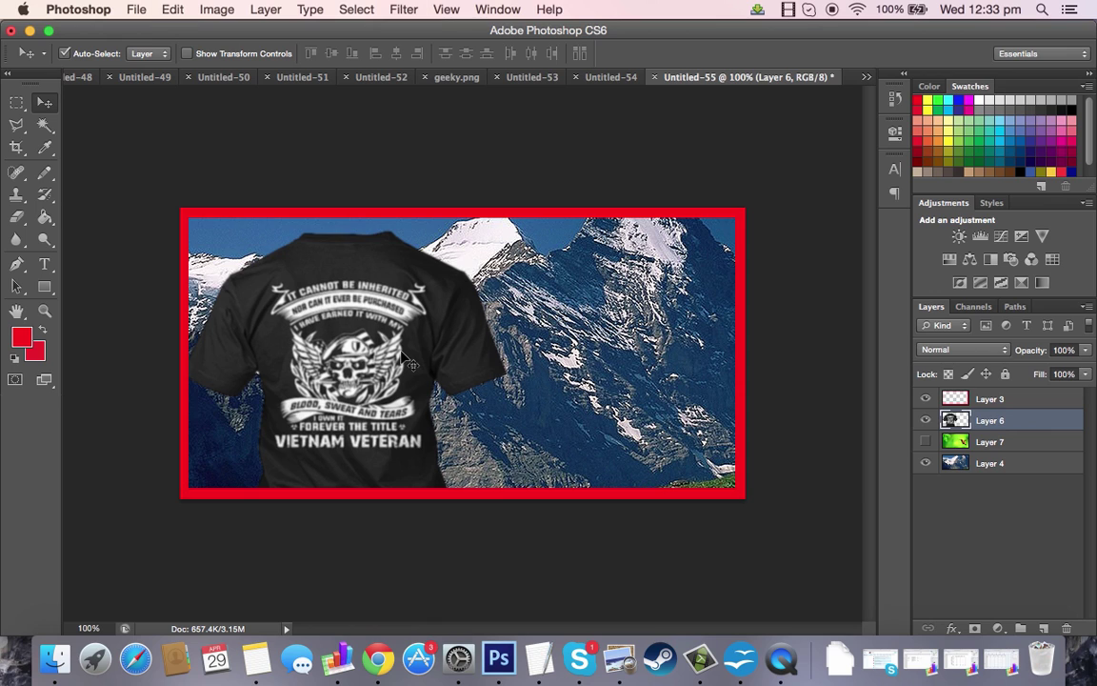
{"action": "key", "text": "super+z"}
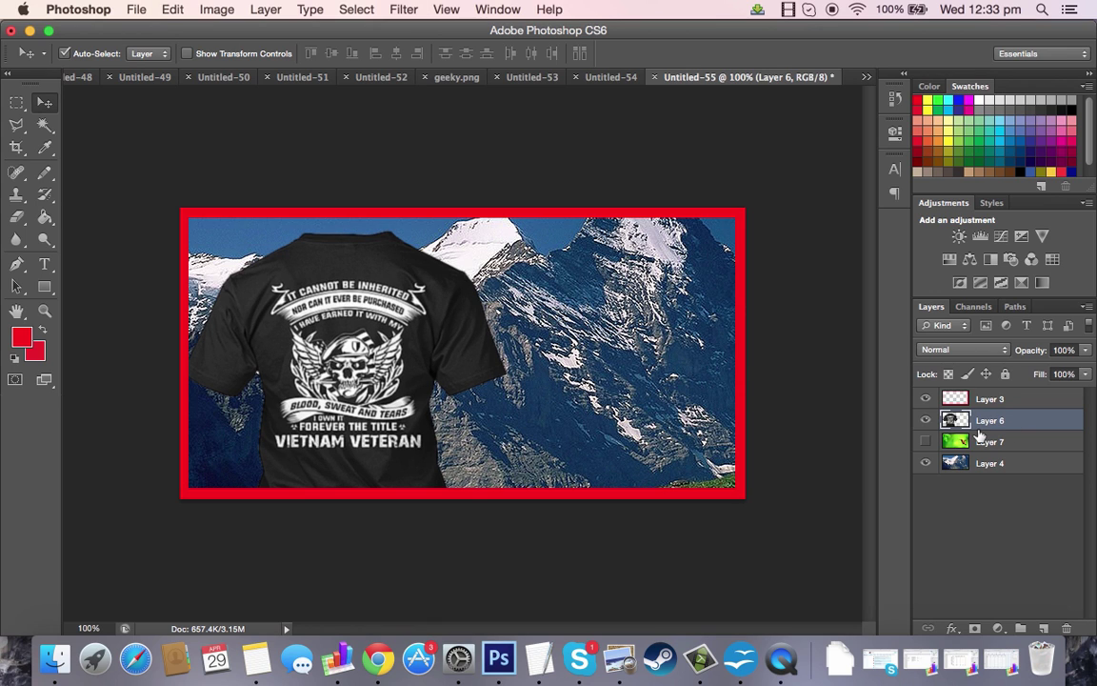
{"action": "key", "text": "super+z"}
{"action": "key", "text": "super+z"}
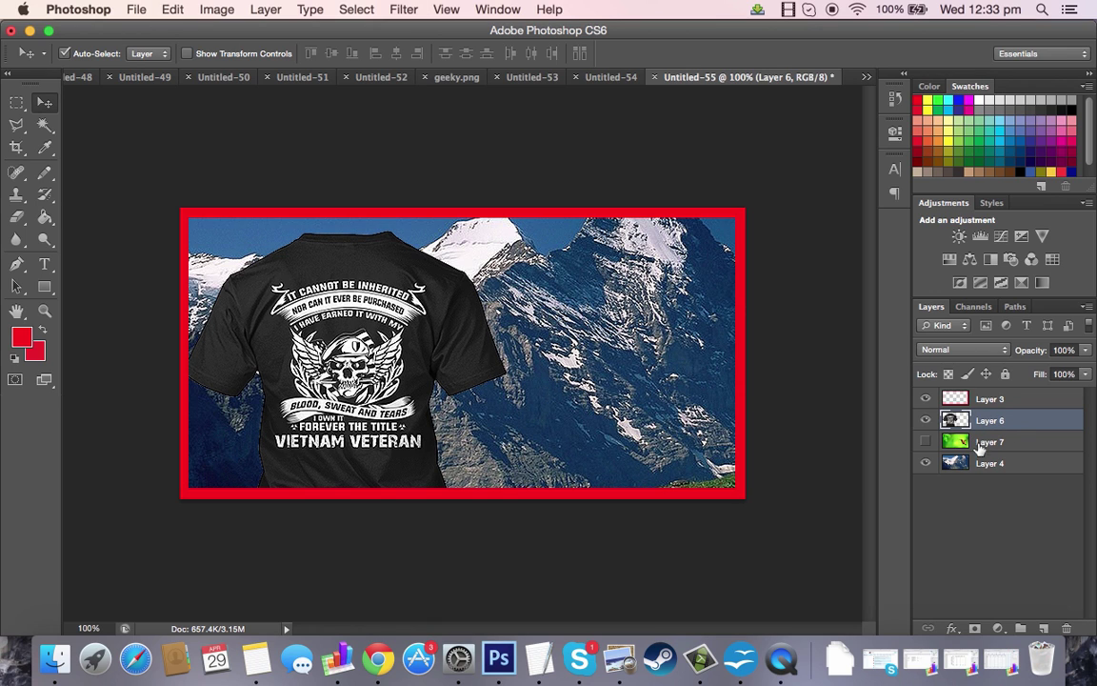
Apply Blur More twice to the mountain layer (Layer 4), then drag the T-shirt to the banner centre
{"action": "left_click", "coordinate": [980, 464]}
{"action": "key", "text": "super+f"}
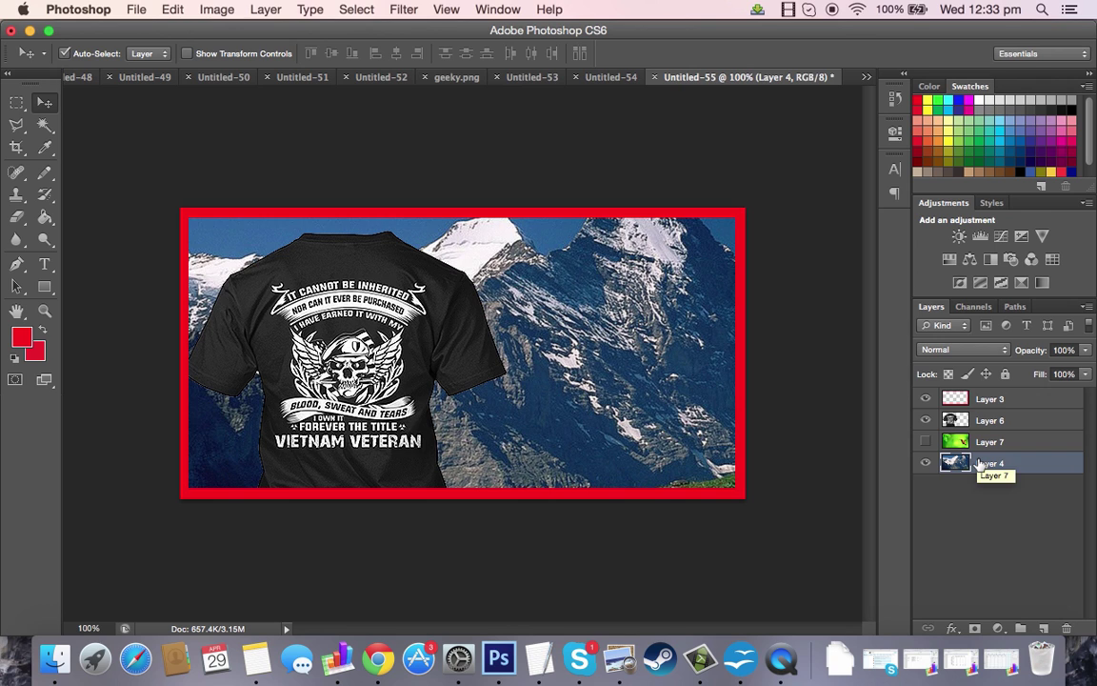
{"action": "key", "text": "super+f"}
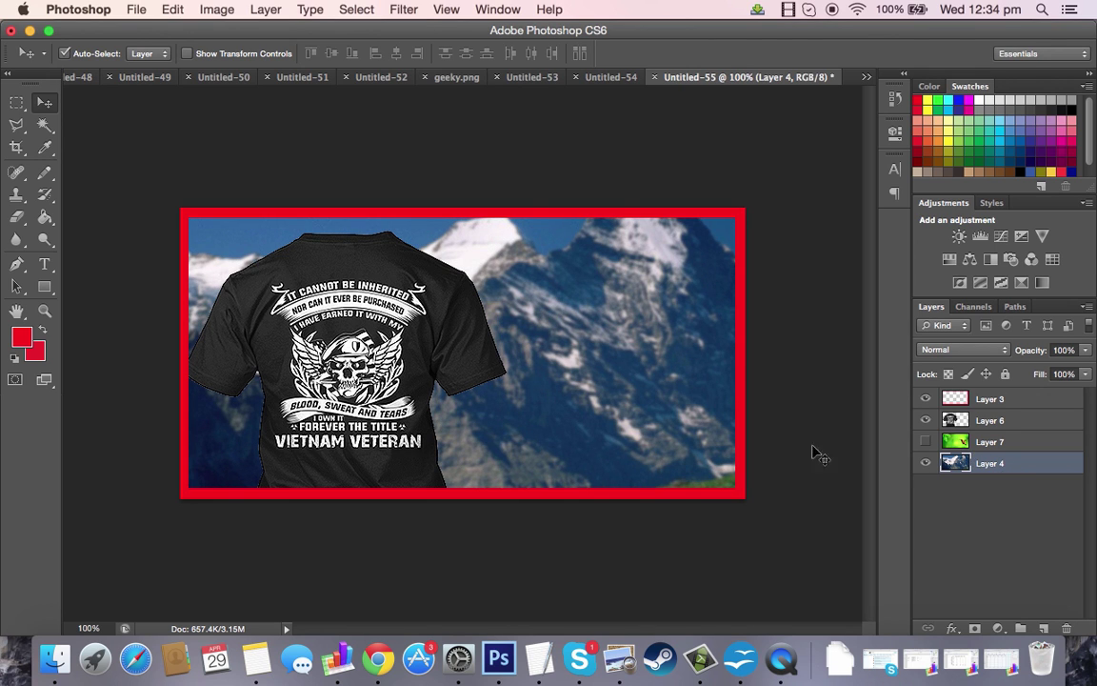
{"action": "left_click_drag", "start_coordinate": [322, 355], "coordinate": [488, 350]}
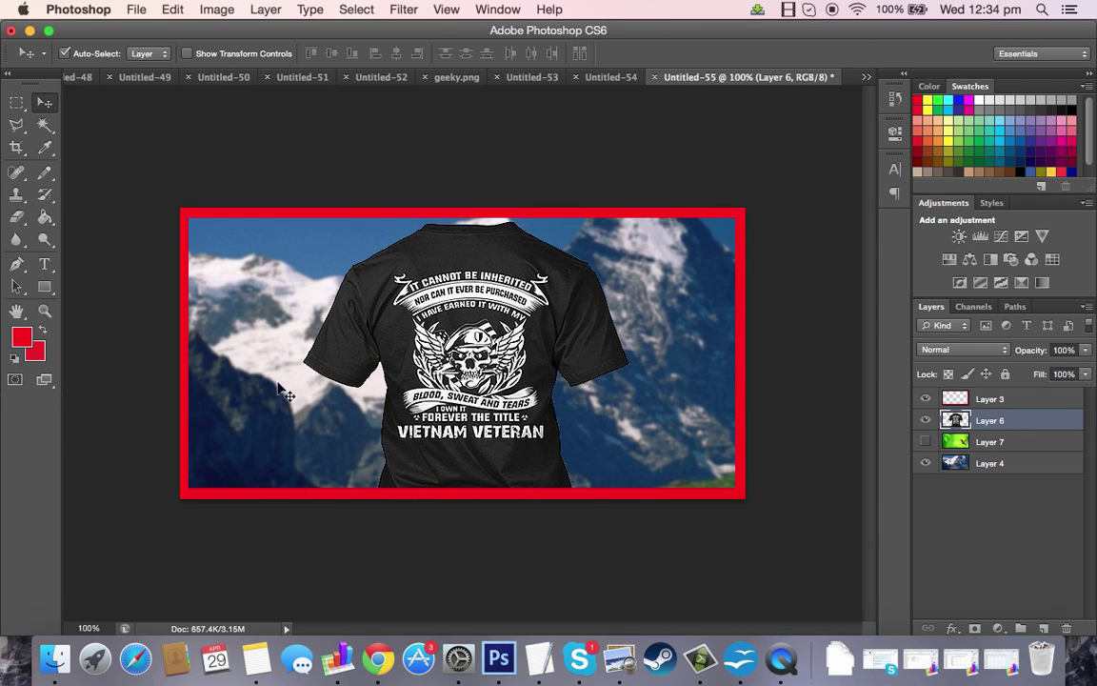